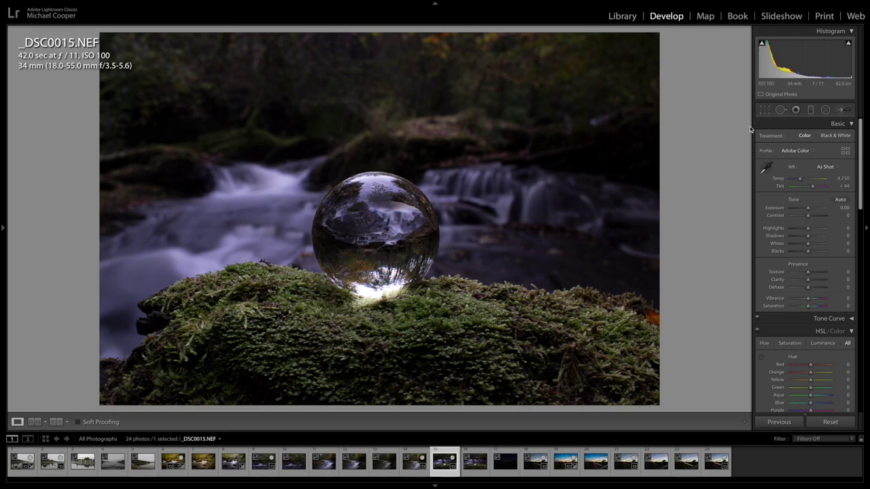
Crop the photo to a 5 x 7 aspect ratio, trimming in from the bottom-right corner.
left_click(764, 110)
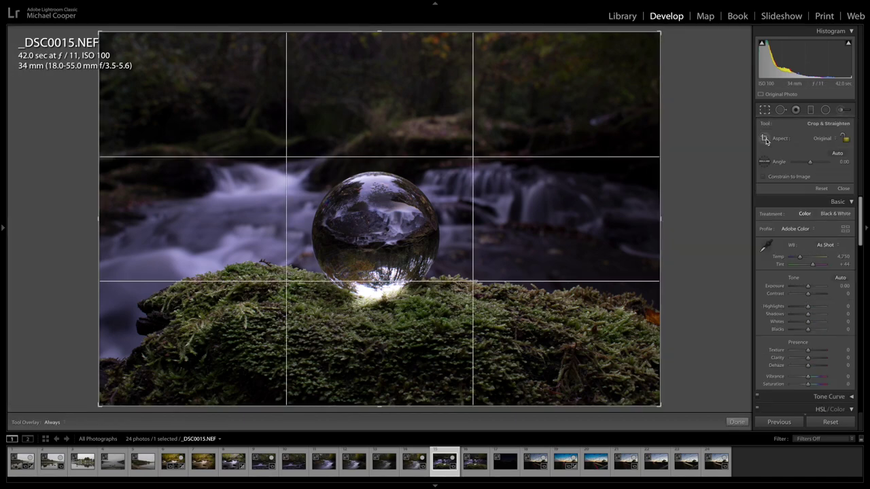
left_click(828, 138)
left_click(818, 173)
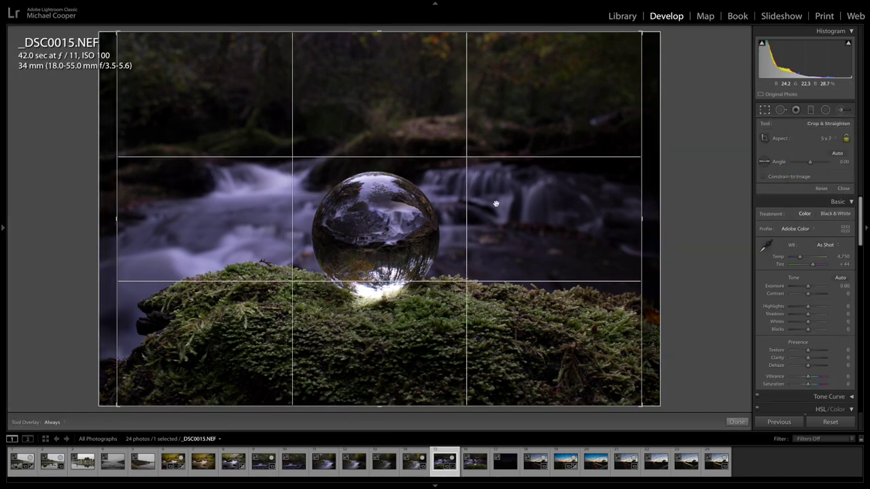
left_click_drag(641, 406, 508, 307)
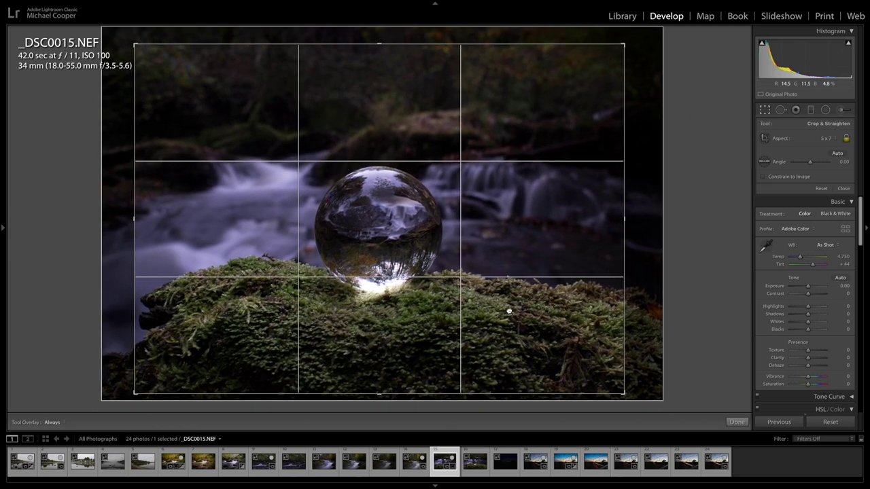
left_click(737, 422)
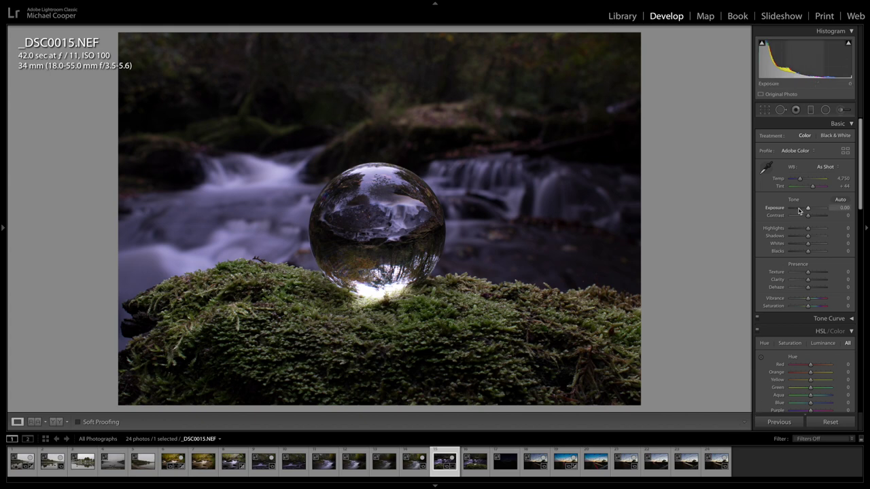
Raise the contrast and enable Remove Chromatic Aberration in Lens Corrections.
left_click_drag(807, 215, 815, 217)
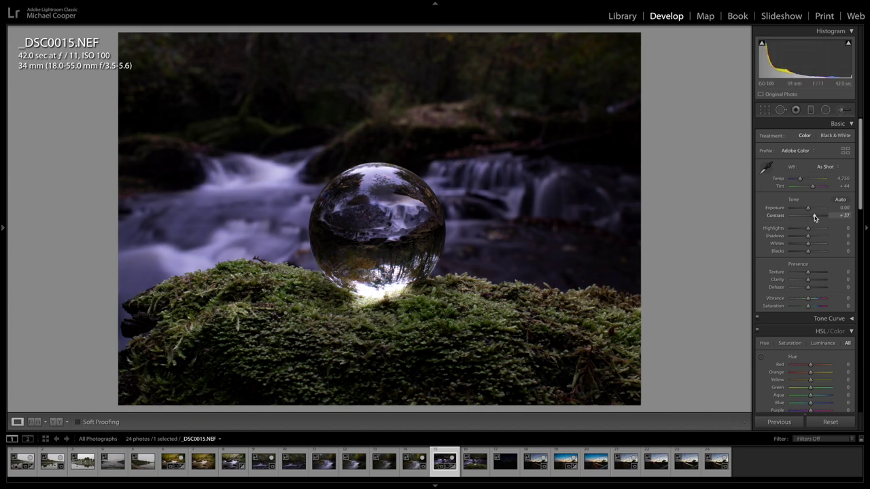
scroll(811, 252, "down", 5)
scroll(811, 252, "down", 5)
left_click(762, 360)
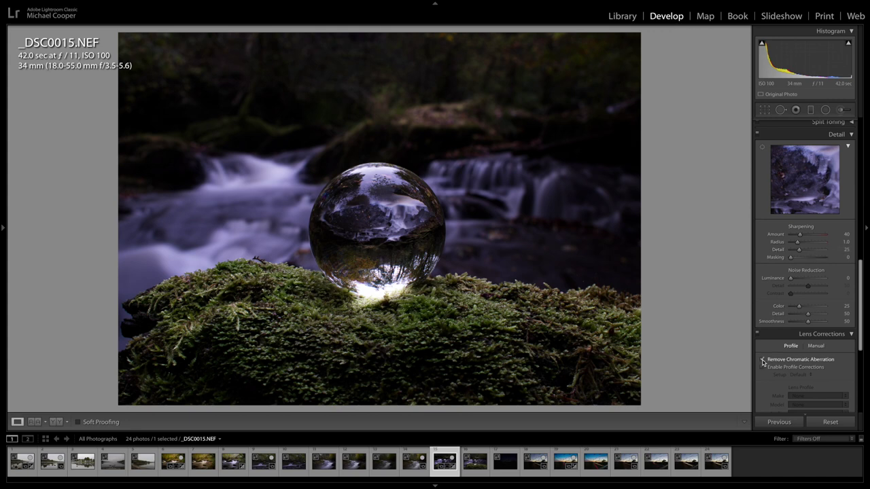
scroll(795, 285, "up", 5)
scroll(793, 258, "up", 5)
Lower highlights, warm the temperature, lift Shadows to +100, Whites to +29, and add clarity.
mouse_move(807, 229)
left_mouse_down()
mouse_move(795, 228)
mouse_move(810, 211)
mouse_move(788, 233)
left_mouse_up()
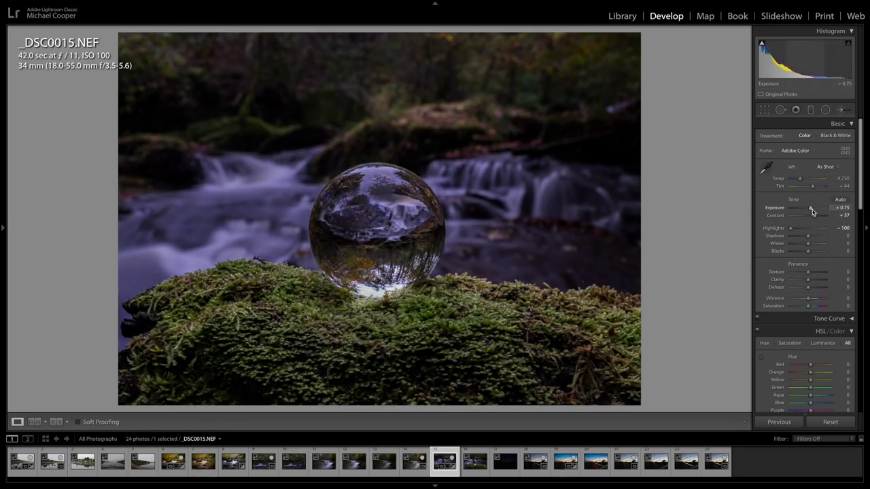
left_click_drag(799, 179, 804, 182)
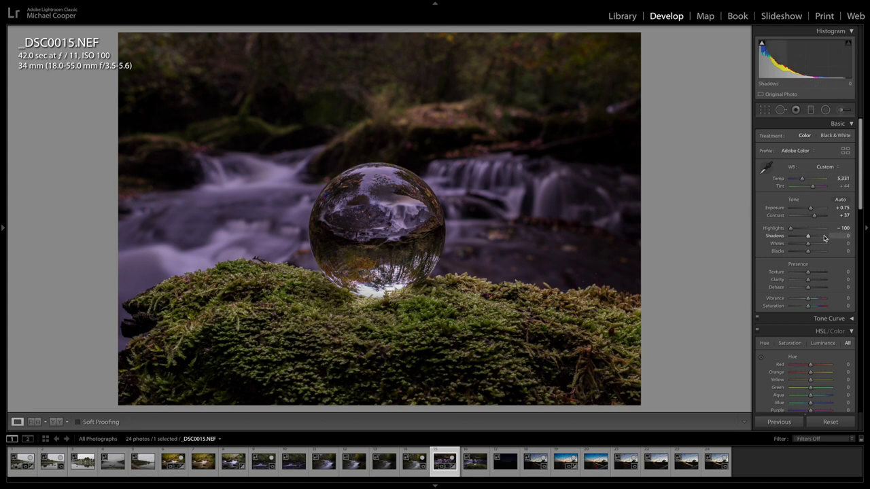
left_click_drag(808, 237, 831, 236)
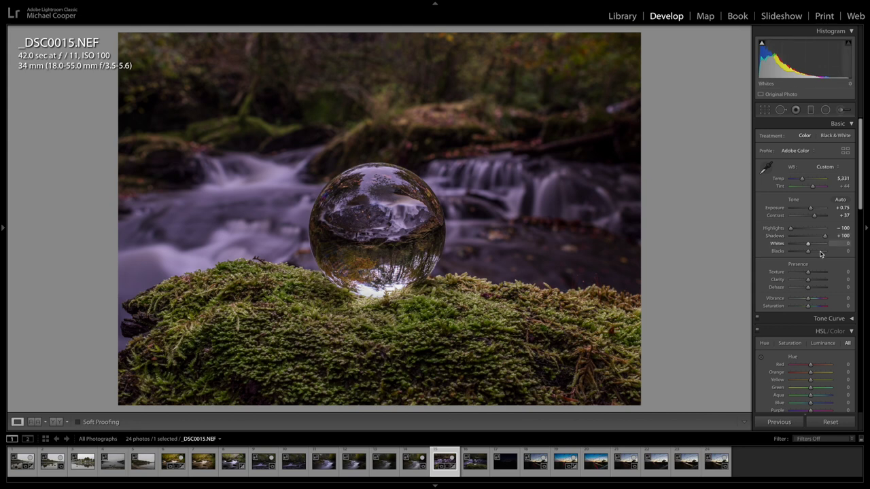
left_click_drag(808, 244, 811, 272)
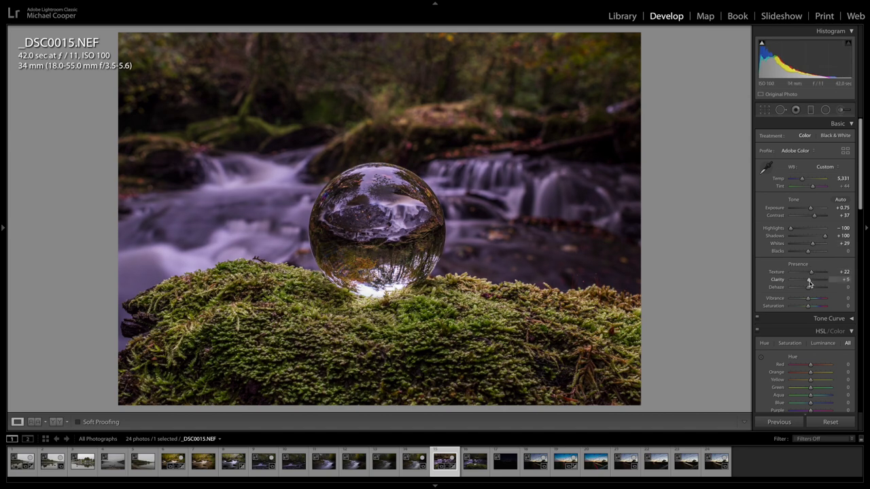
left_click_drag(808, 279, 810, 279)
Boost HSL saturation to Orange +48 and Green +30.
scroll(814, 307, "down", 1)
scroll(814, 307, "down", 1)
scroll(812, 306, "down", 3)
scroll(813, 307, "down", 1)
left_click_drag(810, 334, 819, 337)
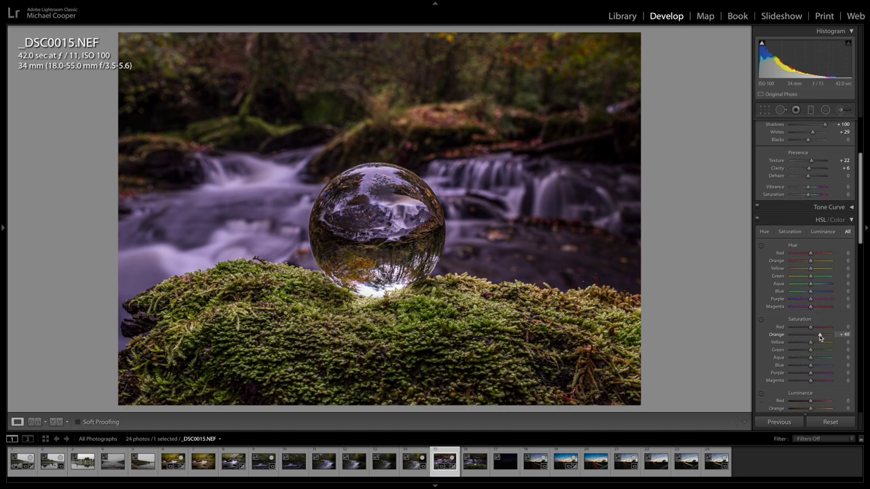
scroll(816, 330, "down", 1)
scroll(813, 324, "down", 1)
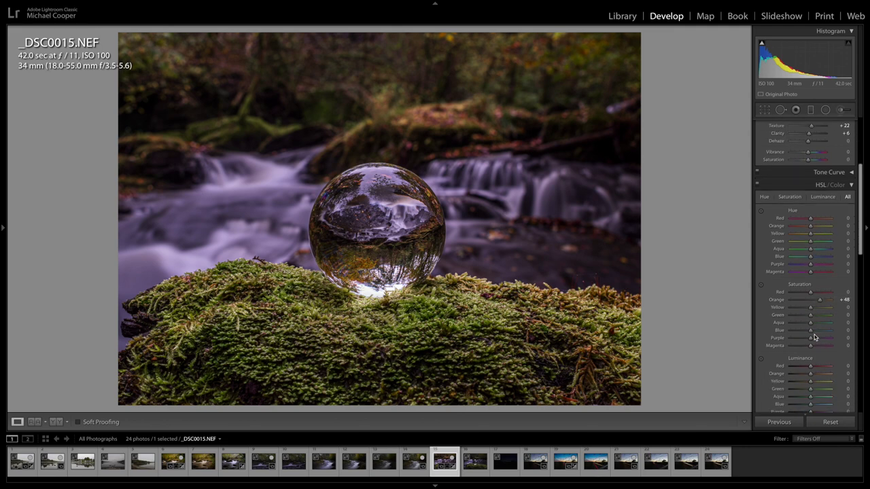
left_click_drag(810, 318, 817, 318)
Add a -22 Highlight Priority post-crop vignette to darken the edges.
scroll(816, 318, "down", 1)
scroll(817, 319, "down", 1)
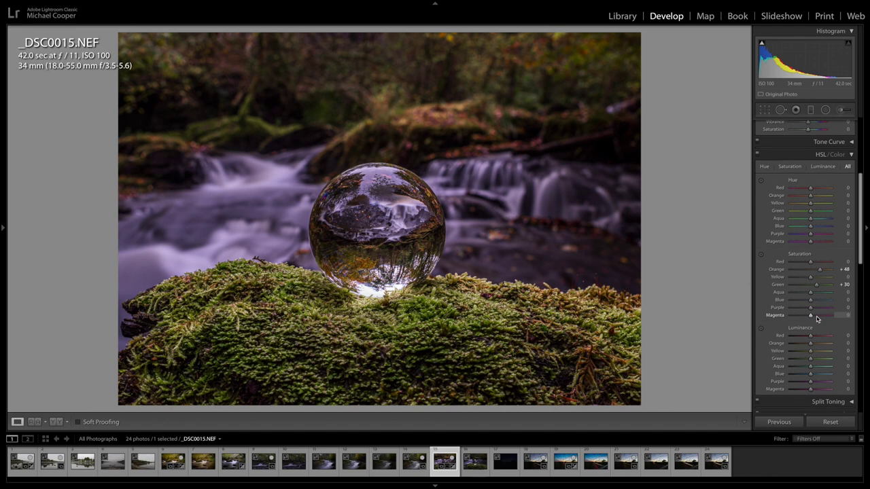
scroll(816, 319, "down", 1)
scroll(817, 319, "down", 2)
scroll(816, 319, "down", 5)
scroll(817, 318, "down", 5)
scroll(817, 318, "down", 5)
scroll(817, 319, "down", 3)
left_click_drag(807, 320, 804, 325)
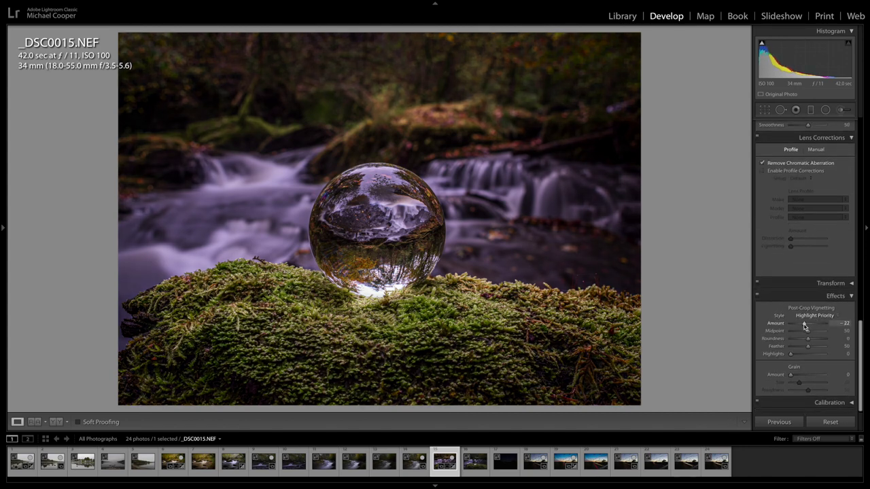
Raise Vibrance to +9 and Saturation to +12 in the Basic panel.
scroll(807, 316, "up", 10)
scroll(811, 302, "up", 5)
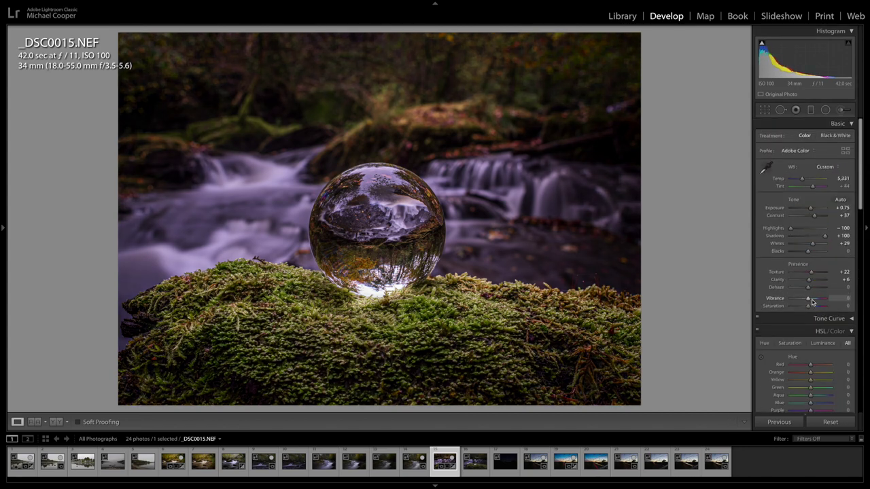
left_click_drag(809, 306, 811, 302)
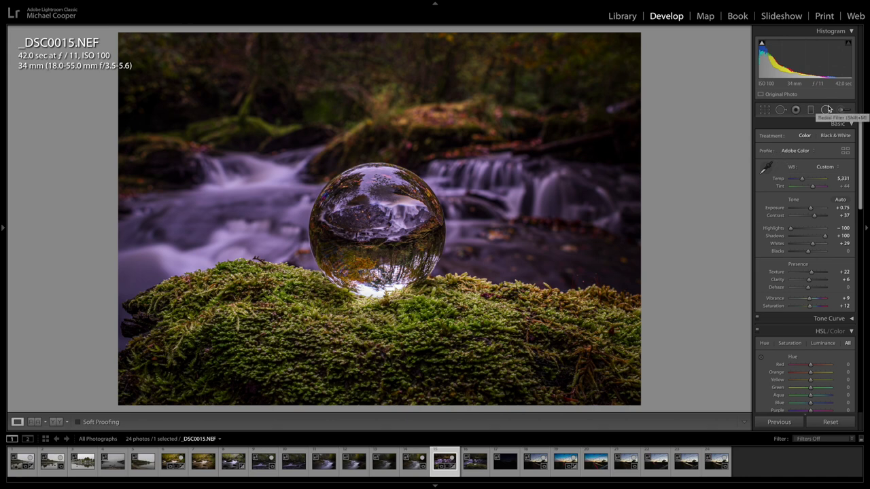
left_click(766, 109)
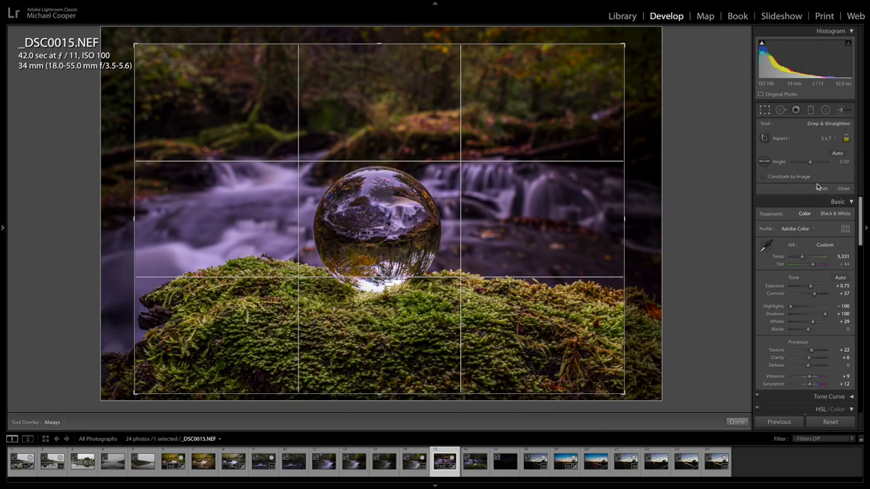
Shift the photo within the 5 x 7 crop frame and apply the crop.
left_click_drag(553, 242, 554, 240)
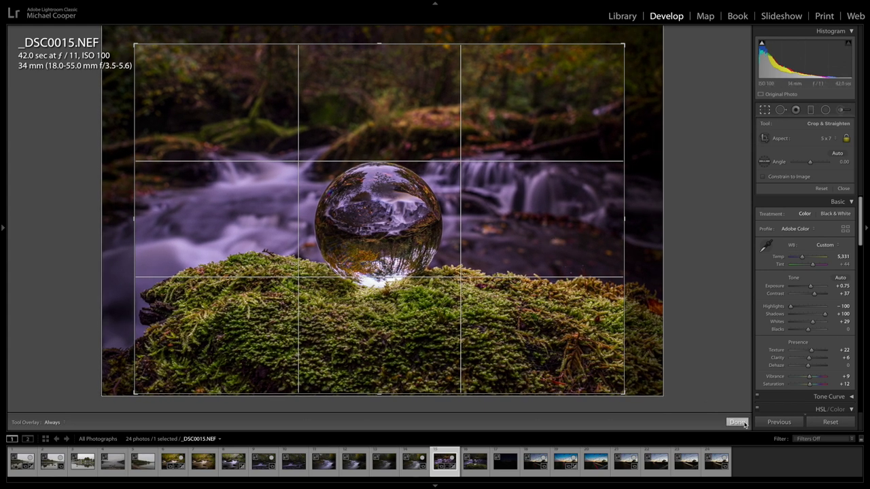
left_click(737, 421)
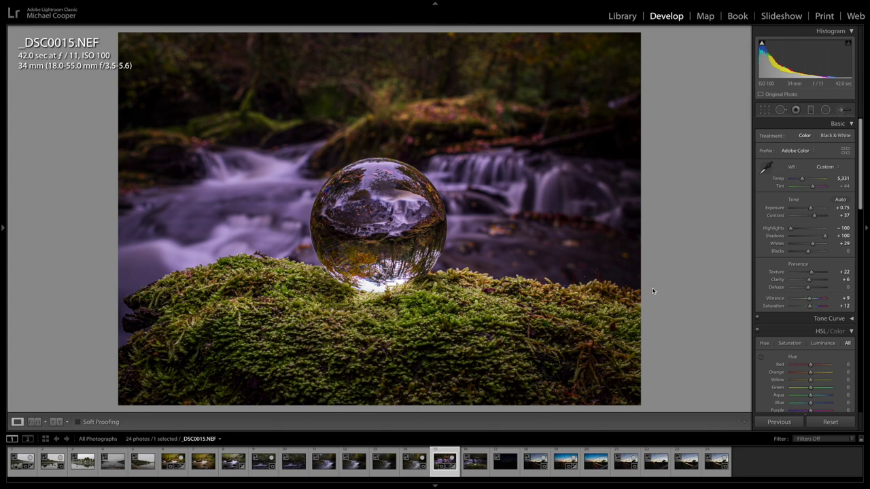
Set Exposure to +1.15 and HSL luminance to Green −44 and Orange −19.
left_click_drag(811, 208, 813, 211)
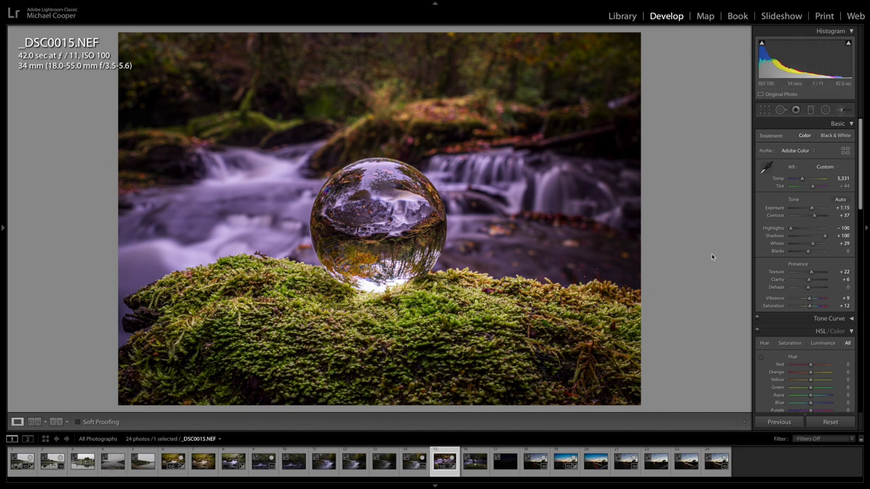
scroll(788, 258, "down", 1)
scroll(799, 272, "down", 3)
scroll(811, 272, "down", 3)
left_click_drag(809, 360, 803, 360)
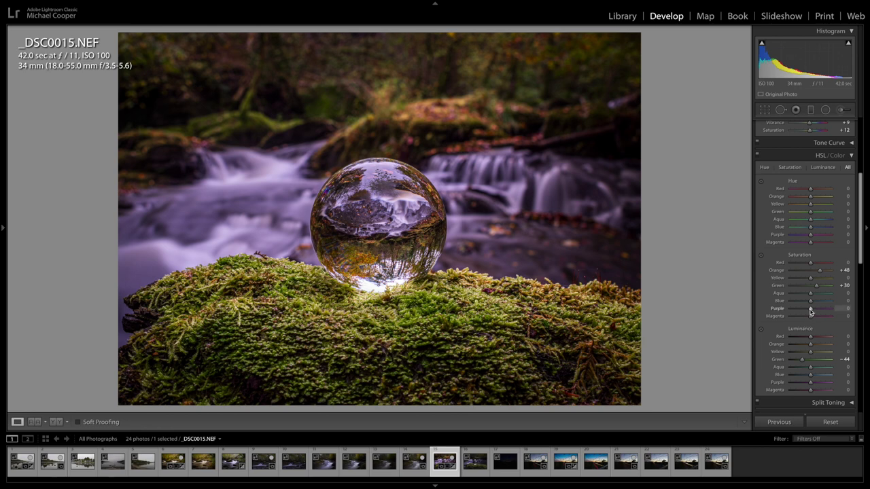
scroll(810, 312, "up", 1)
left_click_drag(810, 365, 806, 367)
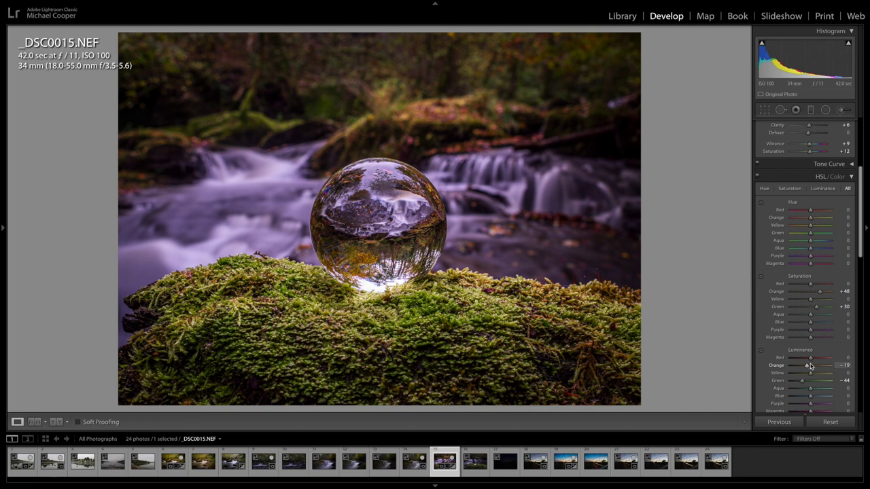
scroll(811, 312, "up", 6)
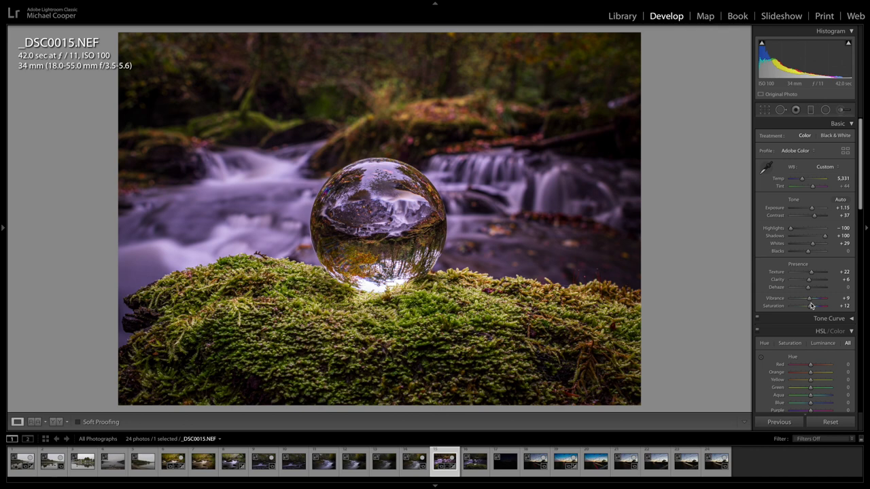
Strengthen the post-crop vignette amount from −23 to −34.
scroll(811, 306, "down", 2)
scroll(810, 306, "down", 3)
scroll(811, 306, "down", 3)
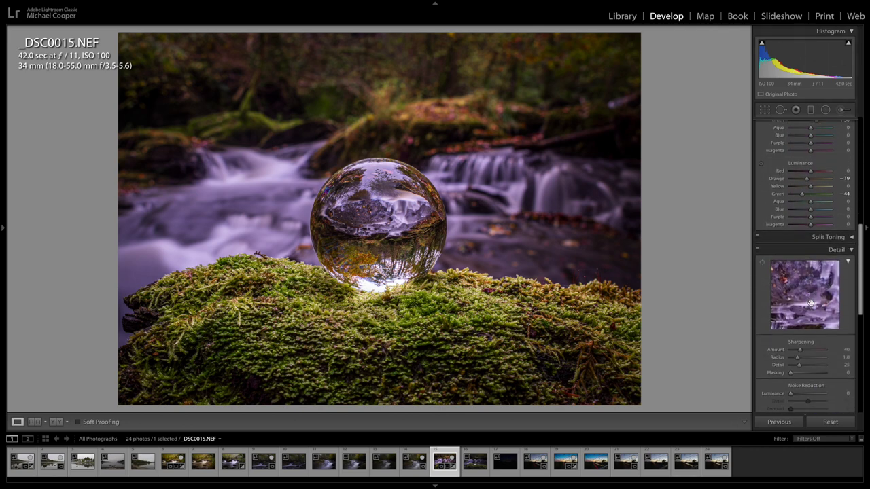
scroll(811, 306, "down", 3)
scroll(811, 306, "down", 5)
scroll(808, 313, "down", 1)
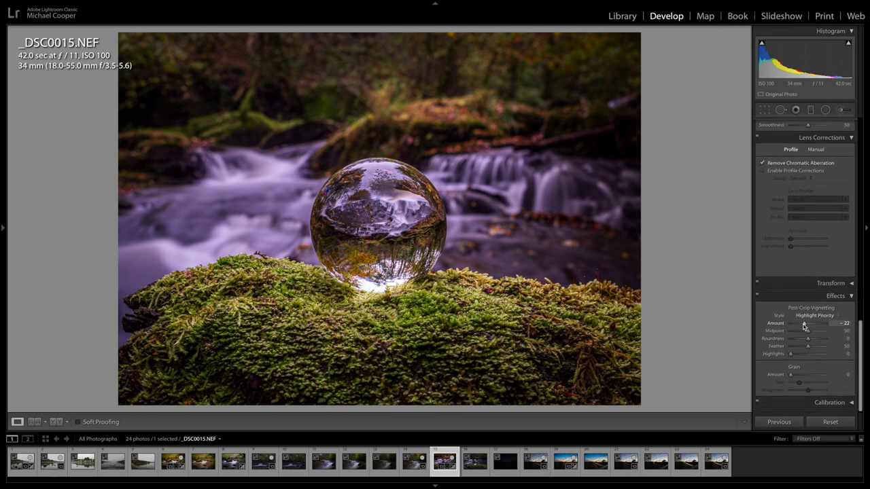
left_click_drag(803, 326, 801, 326)
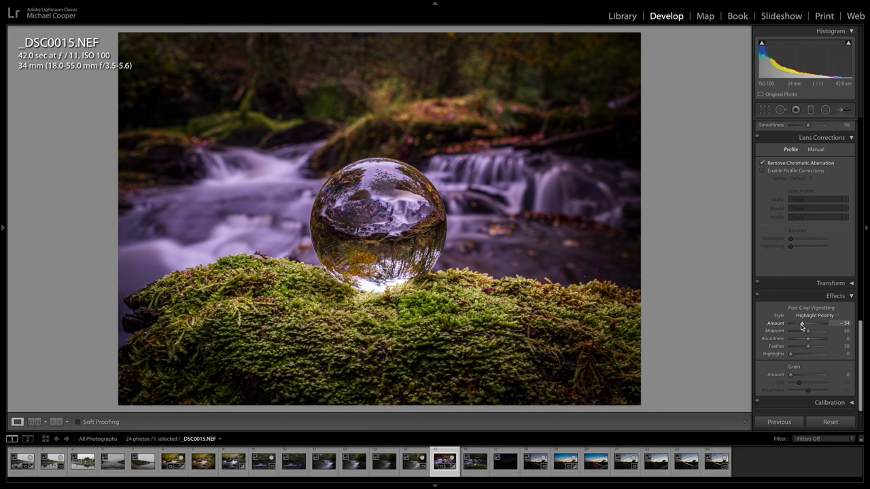
scroll(801, 326, "up", 5)
scroll(802, 317, "up", 10)
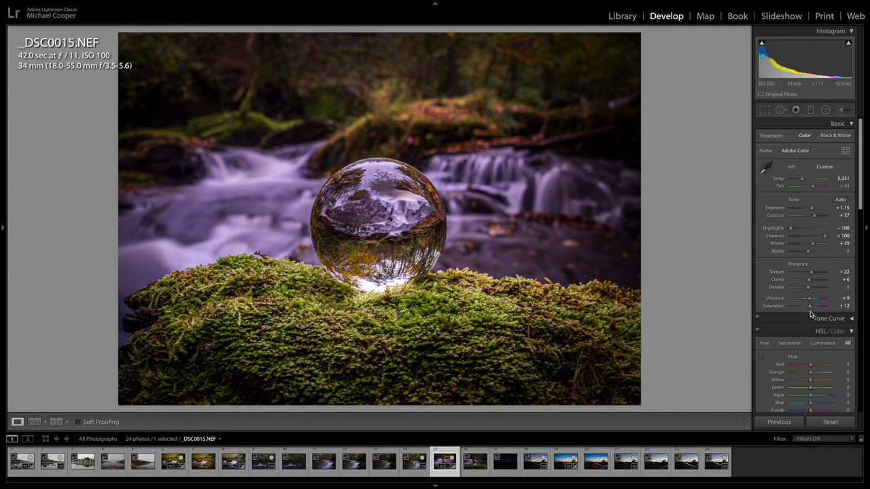
left_click(825, 111)
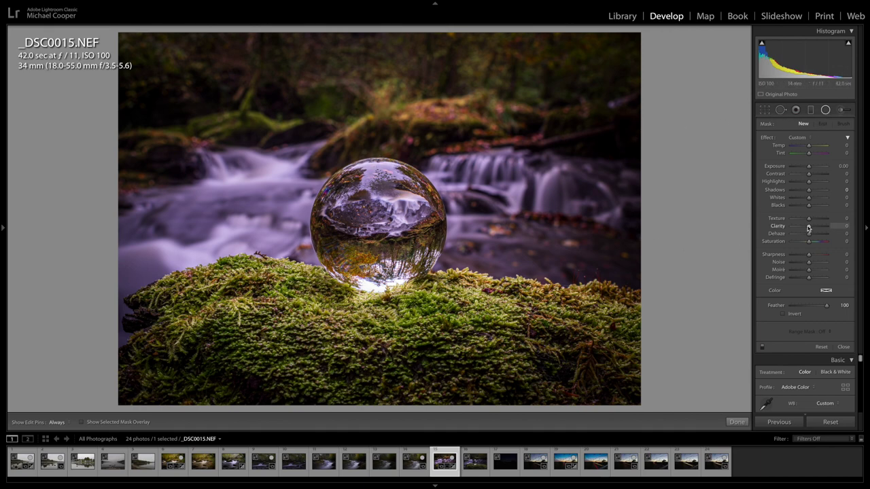
Switch to the Adjustment Brush and set its Highlights and Shadows to −100.
left_click(841, 110)
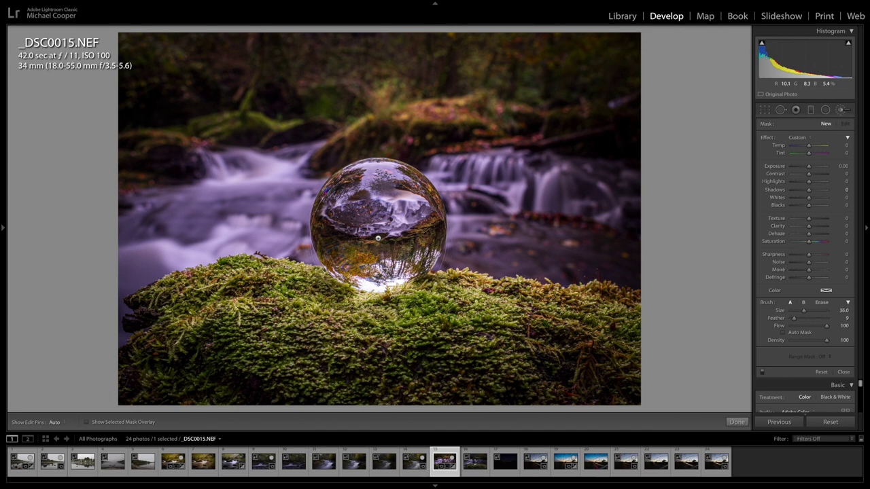
scroll(377, 238, "down", 10)
scroll(420, 256, "up", 3)
key("h")
key("h")
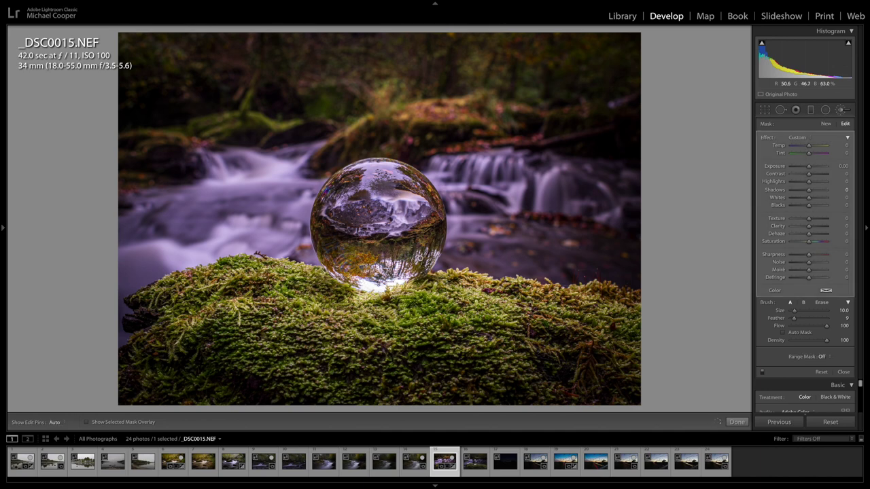
left_click_drag(808, 181, 781, 182)
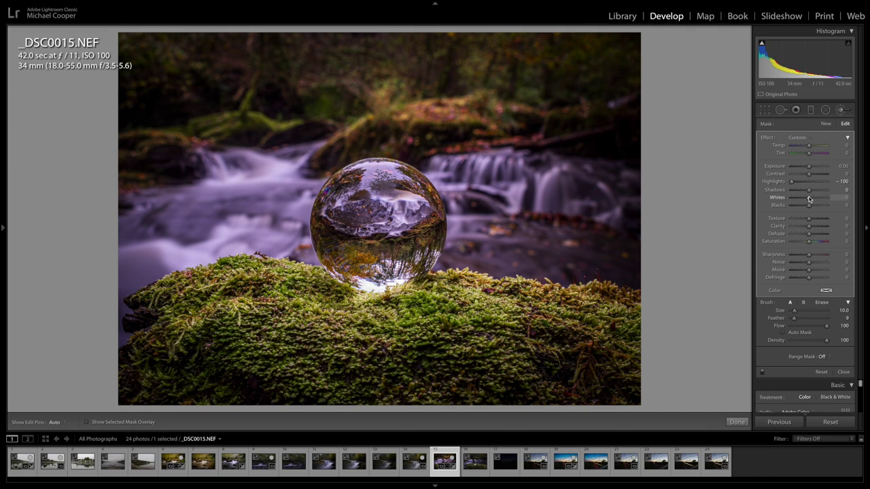
left_click_drag(808, 190, 768, 193)
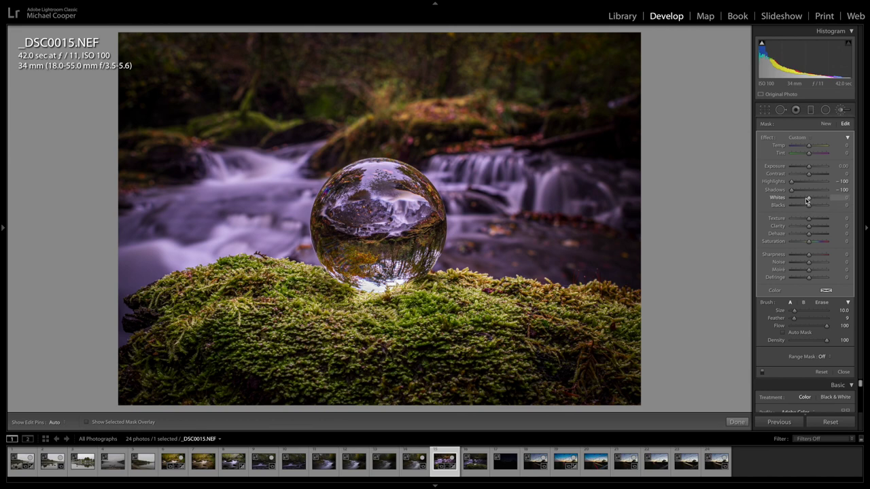
Give the brushed area Contrast 11, finish the brush, and raise Exposure to +1.30.
left_click_drag(809, 174, 810, 174)
left_click_drag(810, 180, 809, 182)
left_click(738, 423)
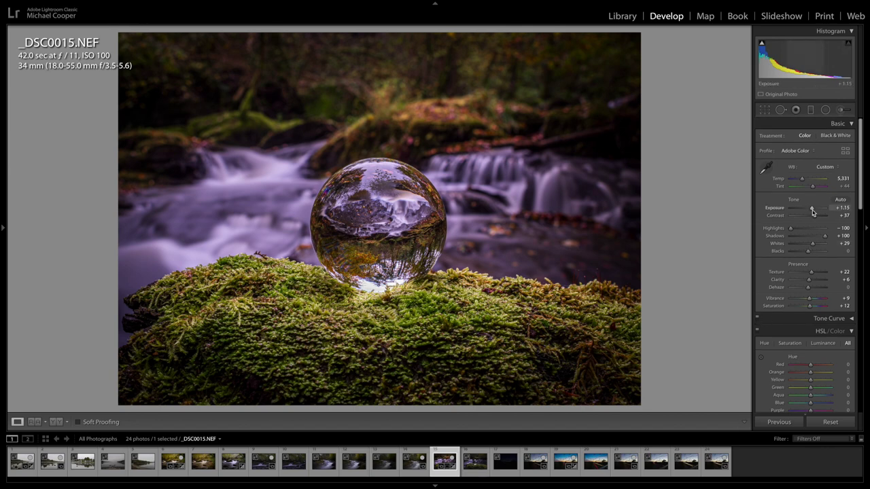
left_click_drag(812, 212, 814, 212)
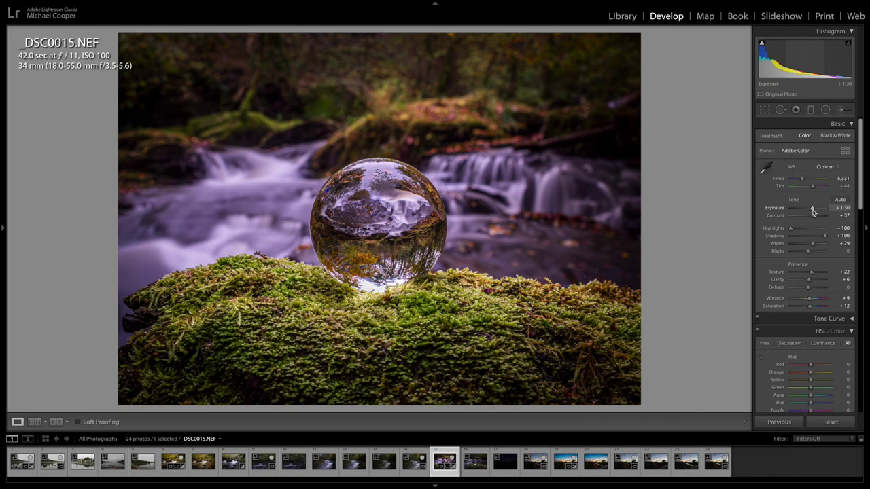